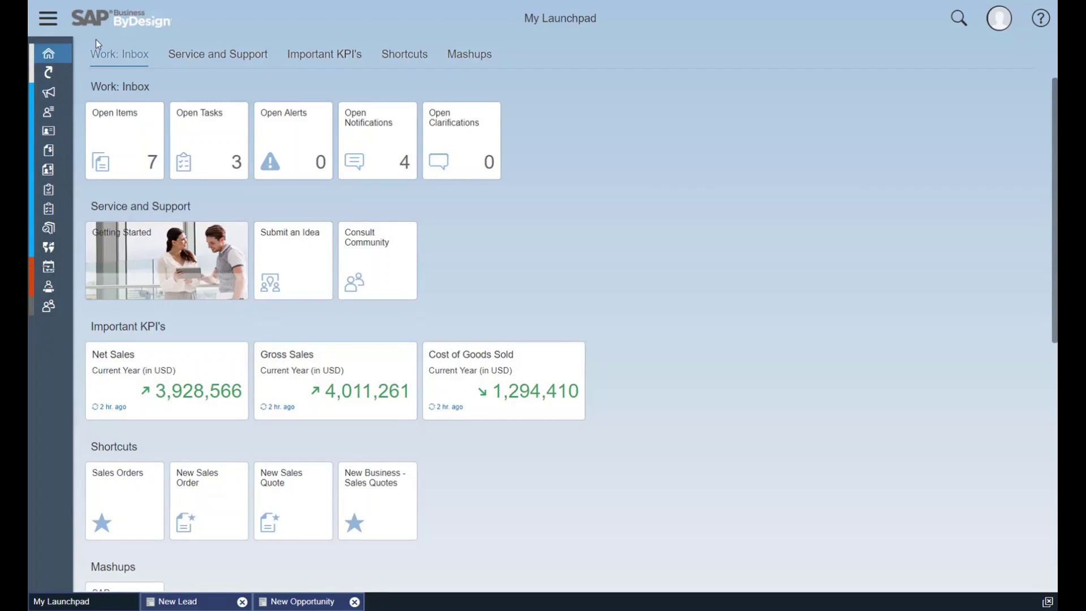
Expand the navigation pane to show work center names like Home and Sales Orders.
click(51, 19)
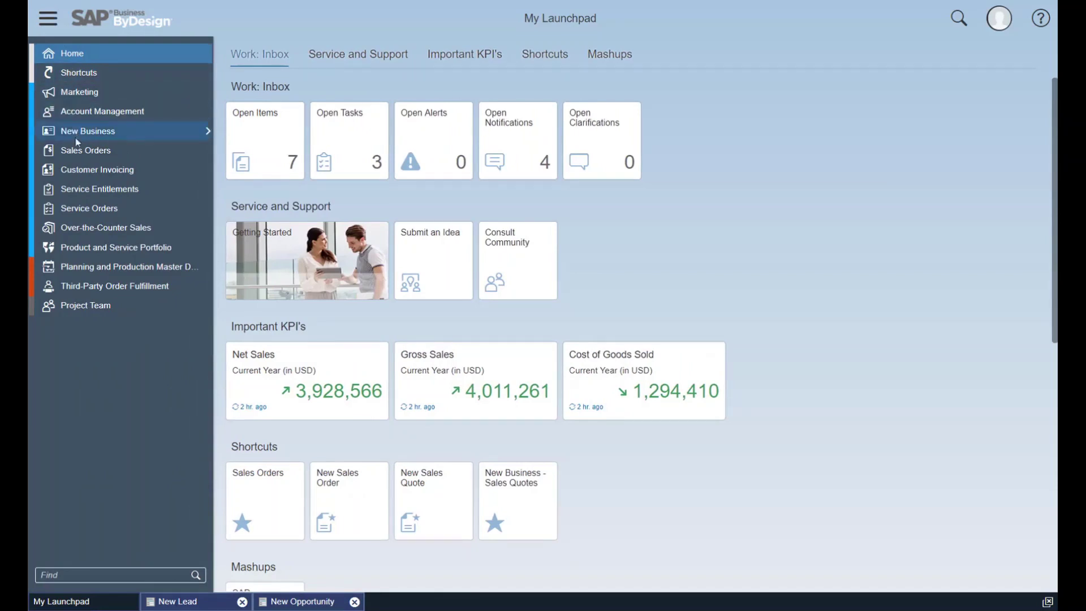
mouse_move(86, 149)
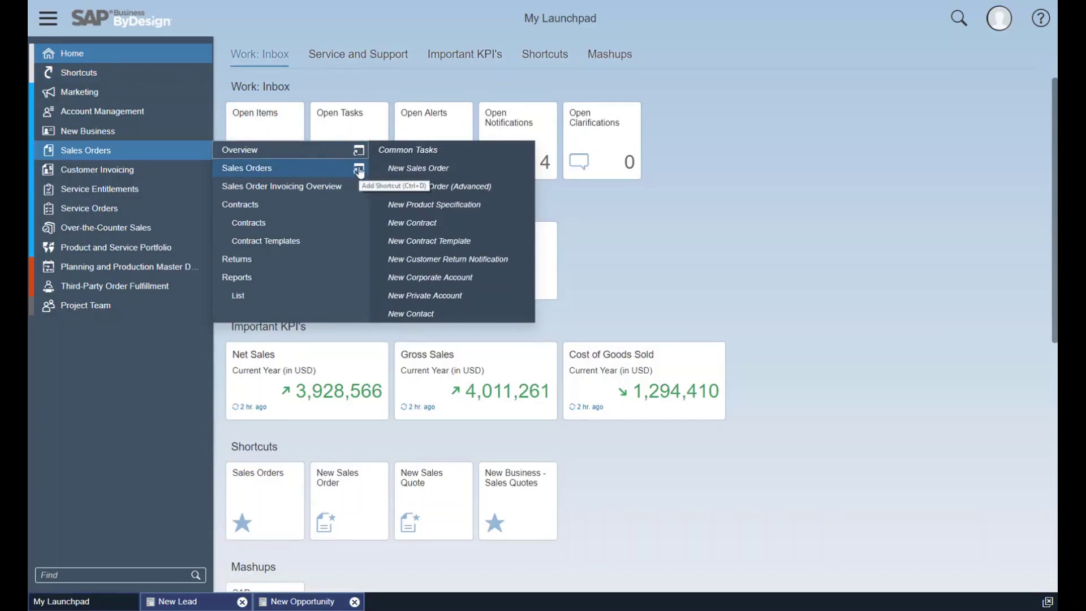
Add the Sales Orders work center and the New Sales Order task to Shortcuts.
click(359, 170)
click(525, 171)
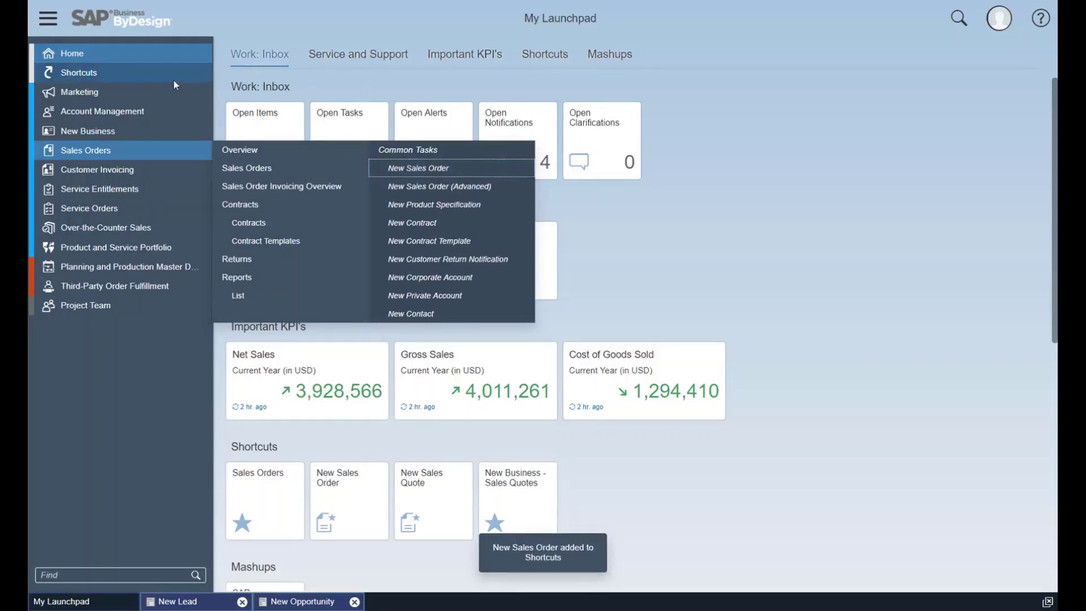
mouse_move(78, 72)
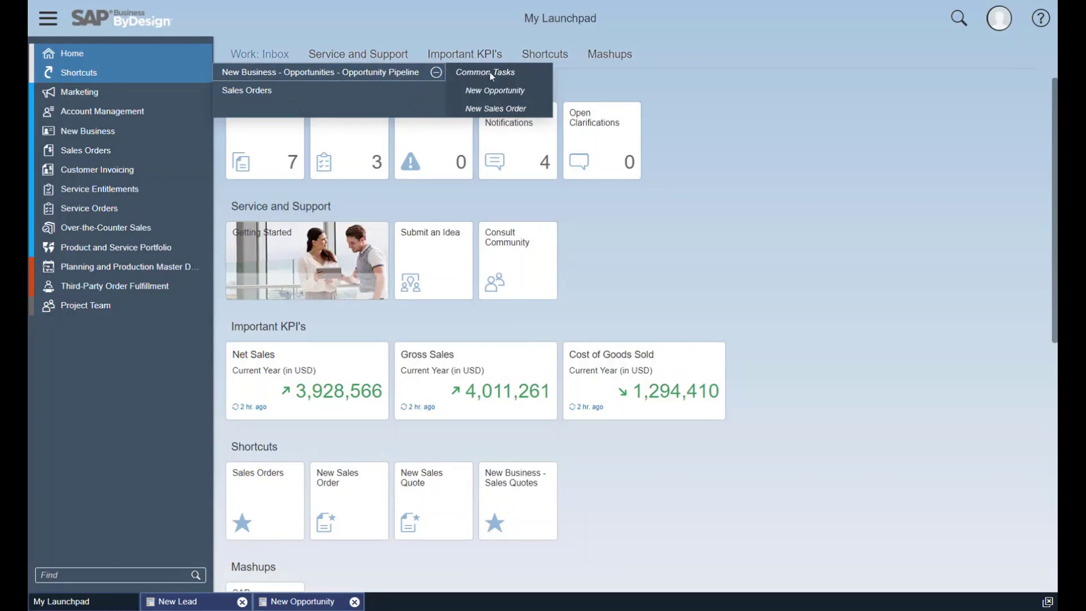
Dismiss the Shortcuts flyout to reveal the Sales Orders and New Sales Order tiles.
click(524, 201)
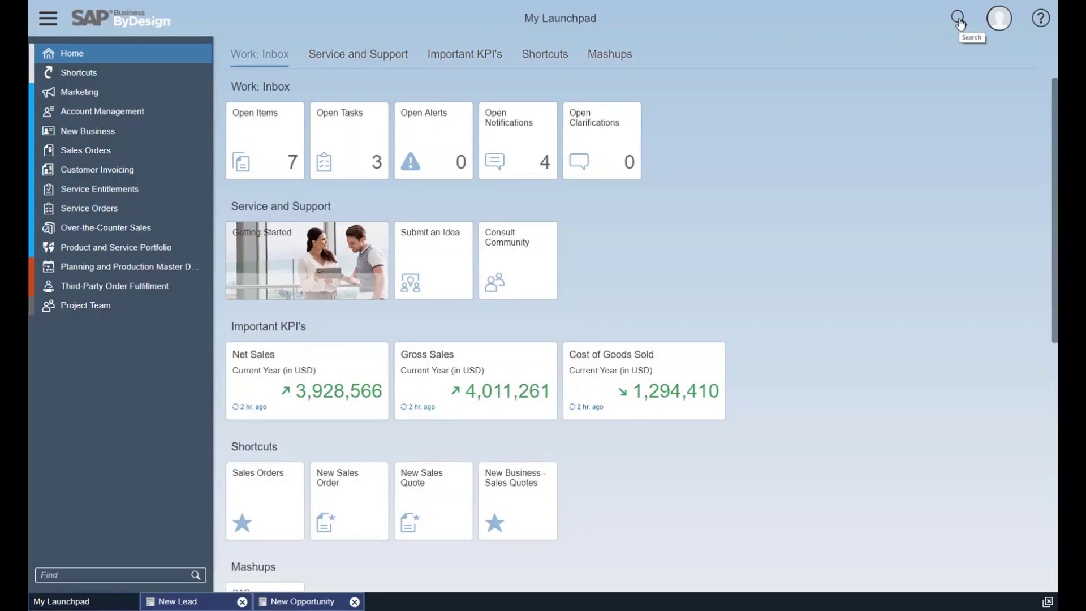
Check the user account menu, then open the Help Center panel.
click(995, 23)
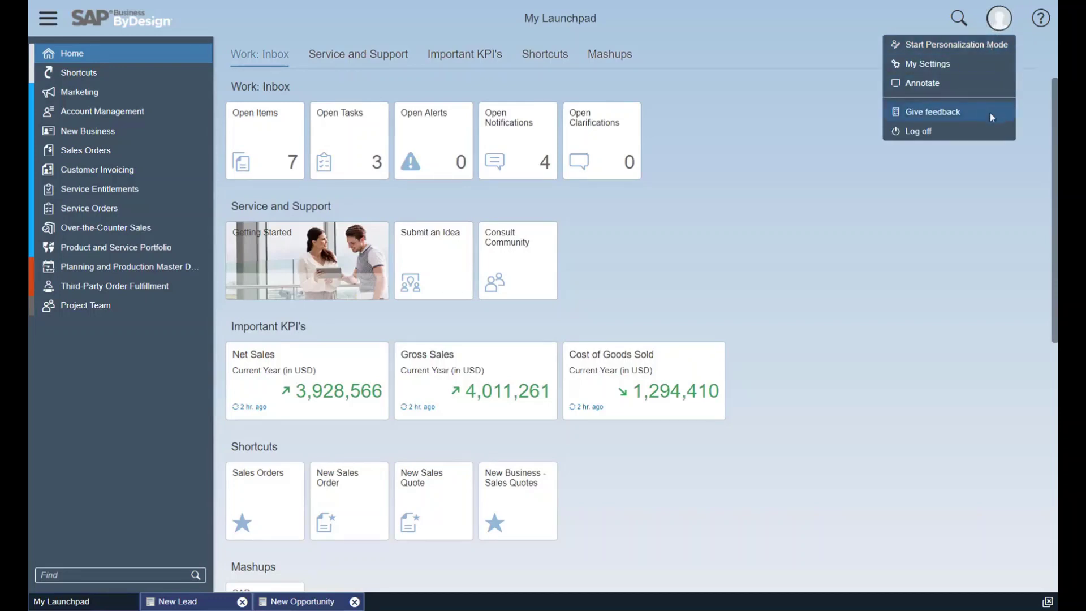
click(1042, 21)
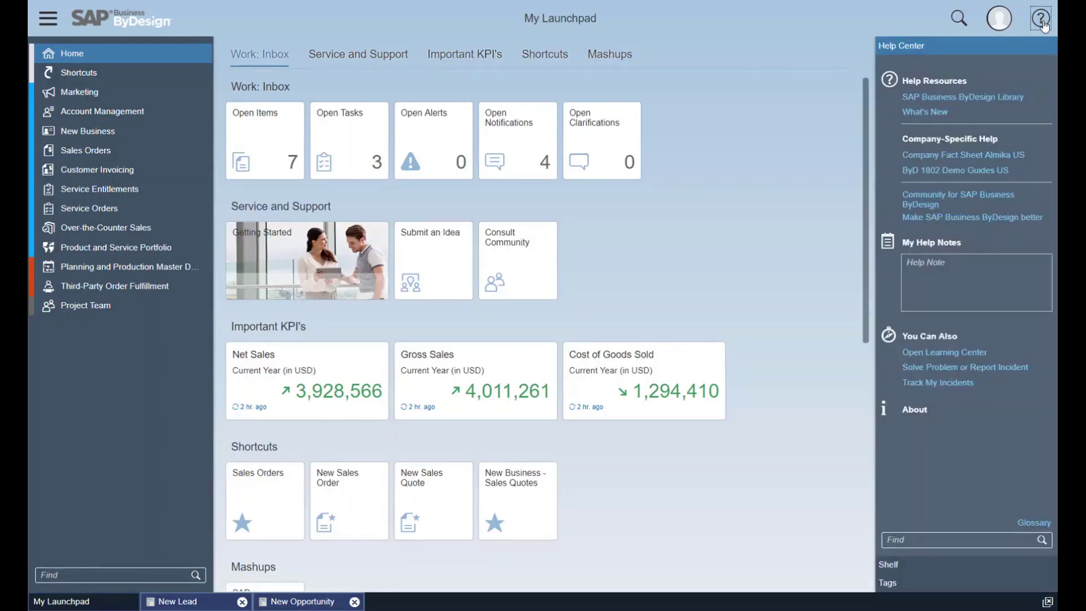
Close the Help Center panel with the help icon, leaving the launchpad visible.
click(1043, 22)
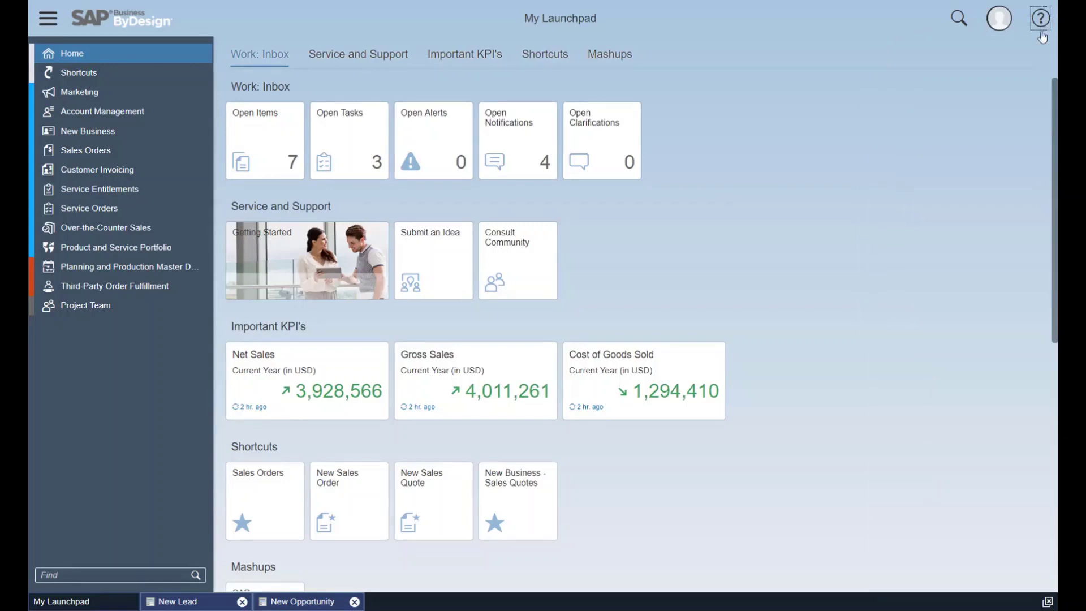